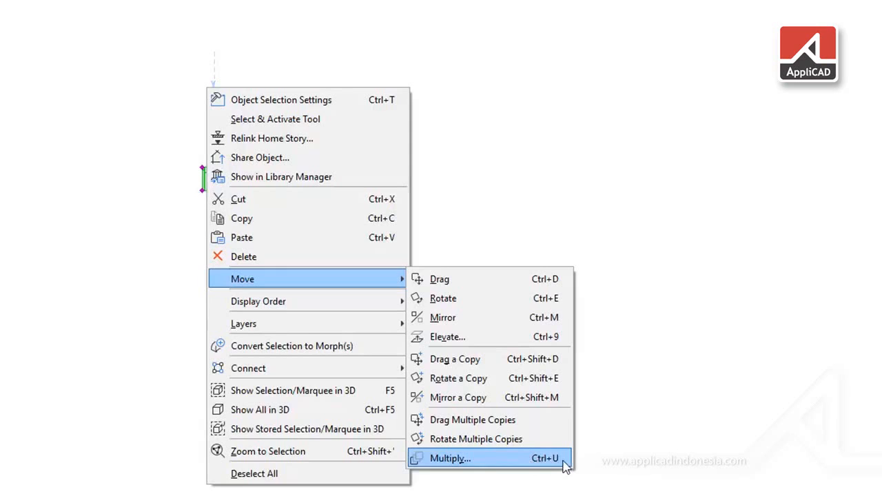
- Set up Multiply for the selected armchair in Drag mode with the Increment and Spread method
click(564, 466)
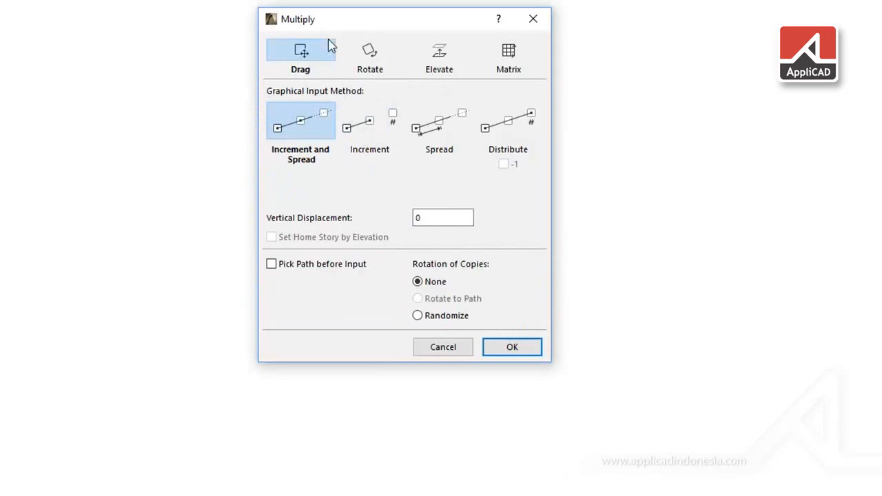
click(370, 59)
click(441, 57)
click(508, 55)
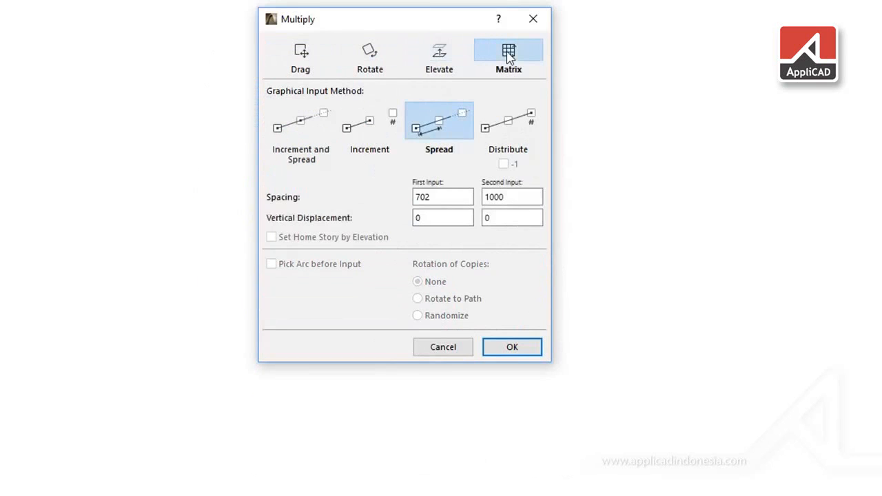
click(522, 124)
click(370, 122)
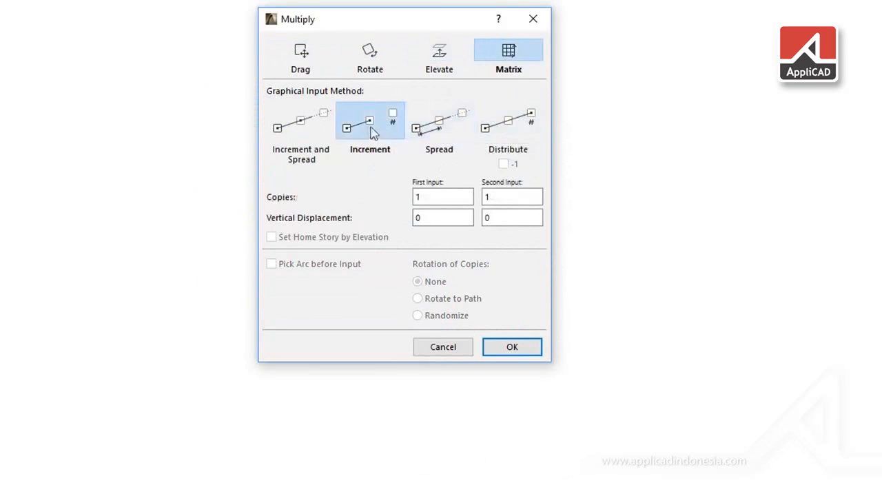
click(303, 122)
click(310, 67)
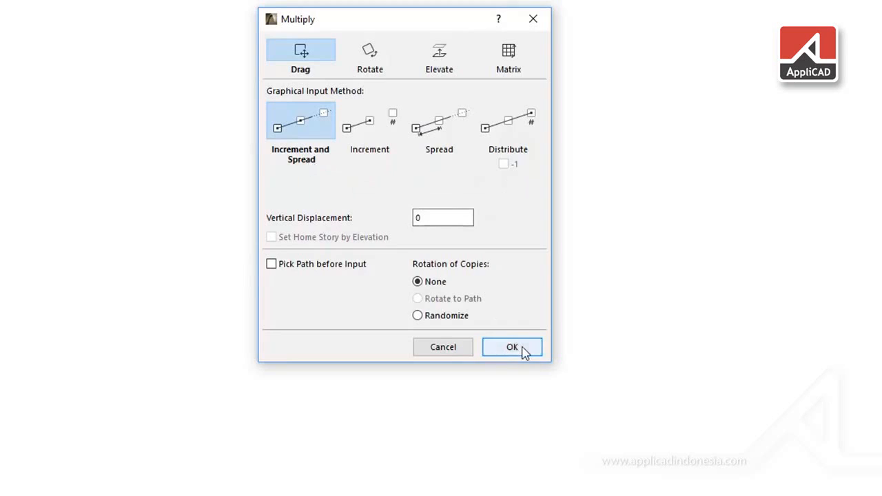
click(523, 352)
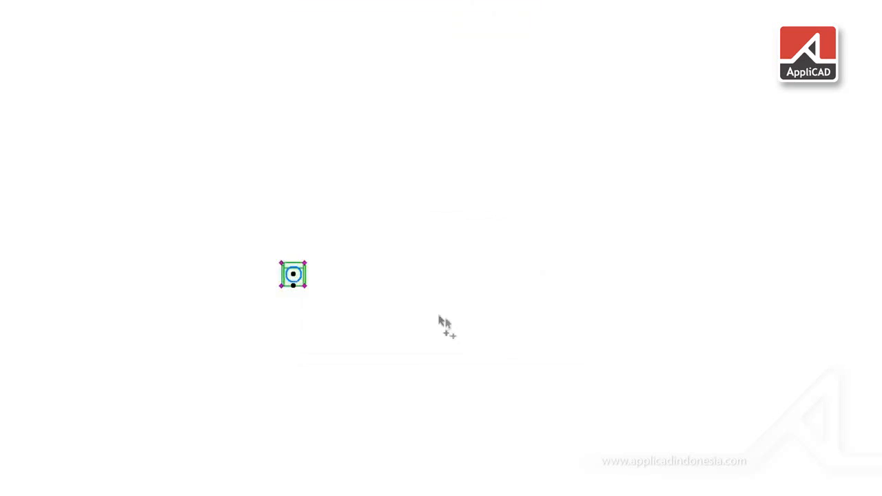
- Multiply the armchair along a horizontal line at a spacing of 1000 to add eleven copies in a row
click(293, 275)
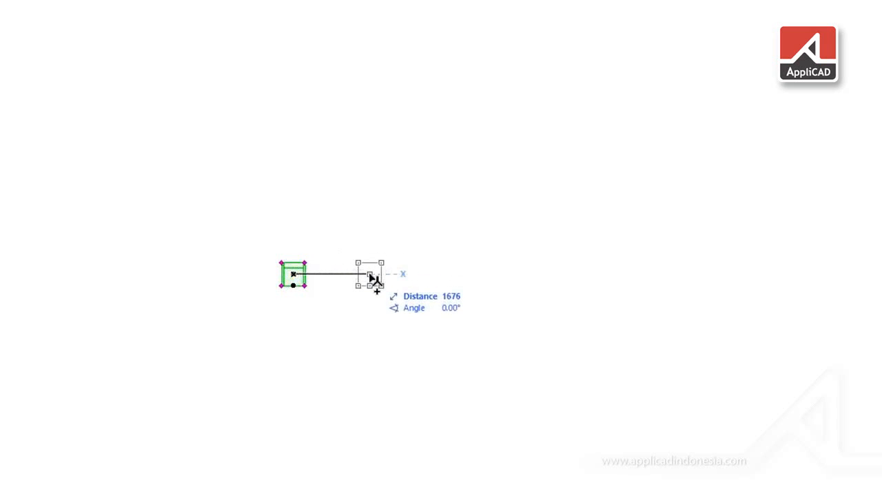
key(Tab)
text(1000)
click(472, 297)
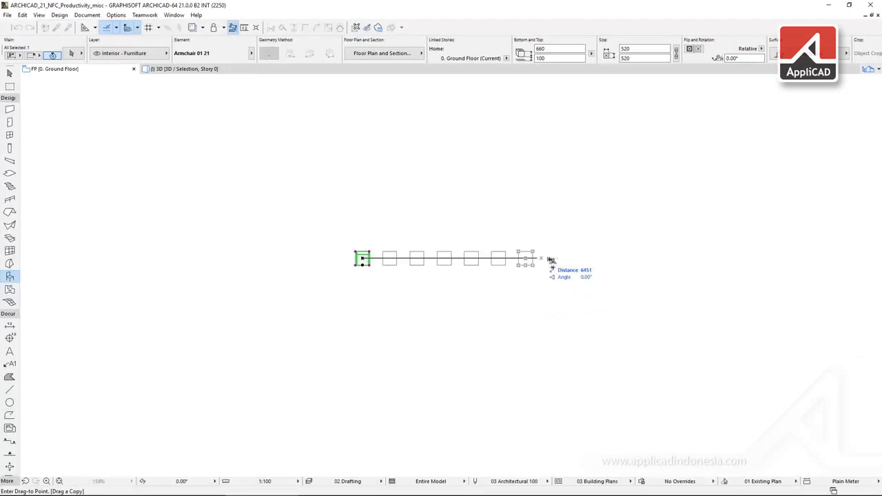
click(667, 260)
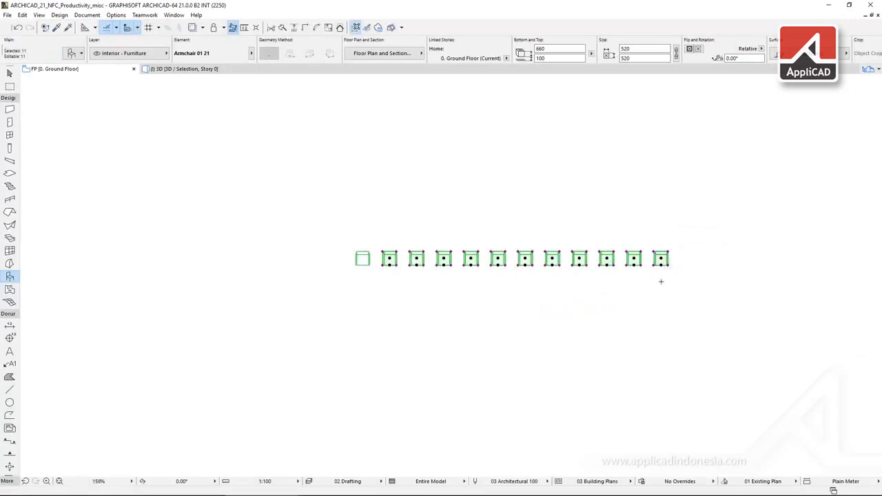
key(Escape)
- Place a new armchair below the first chair of the row and select it
middle_drag(660, 281, 653, 138)
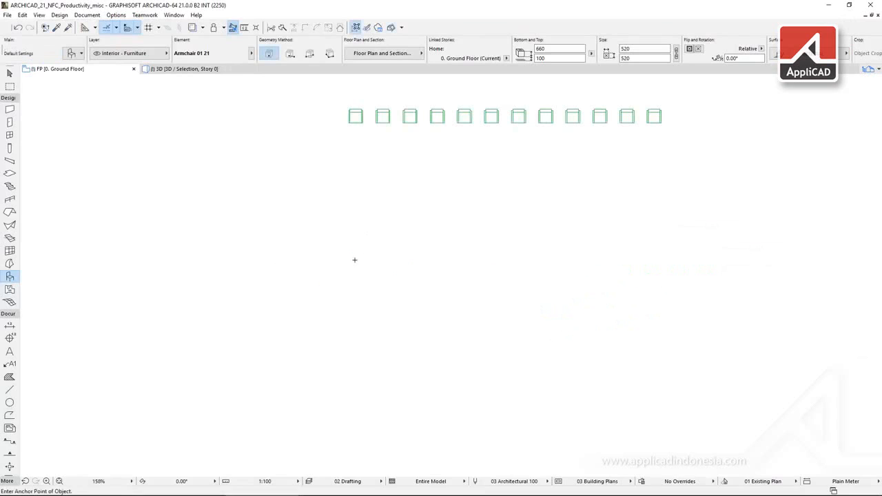
click(355, 260)
shift+click(355, 260)
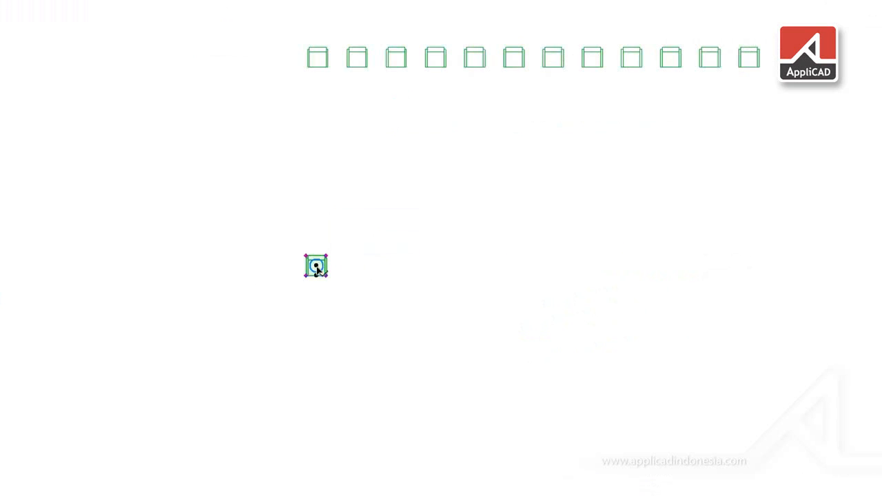
- Open the Multiply settings for the new armchair and examine the Increment, Spread and Distribute methods, including Distribute's -1 option
key(ctrl+u)
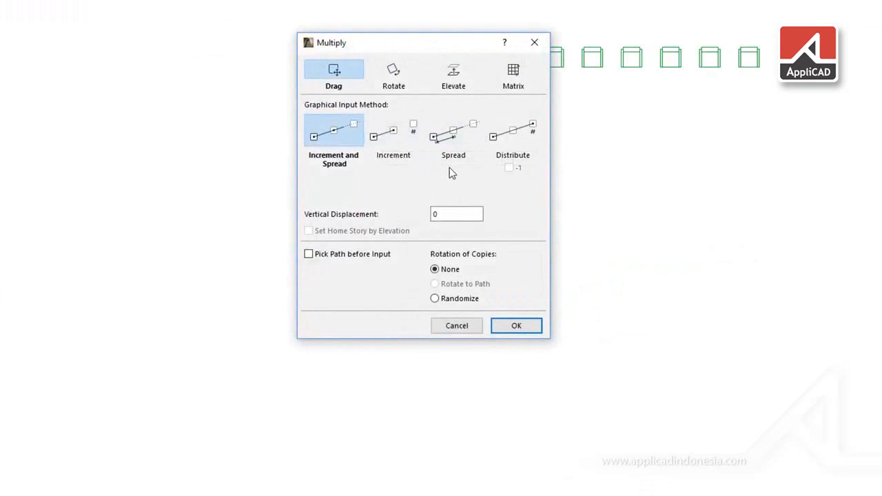
click(411, 142)
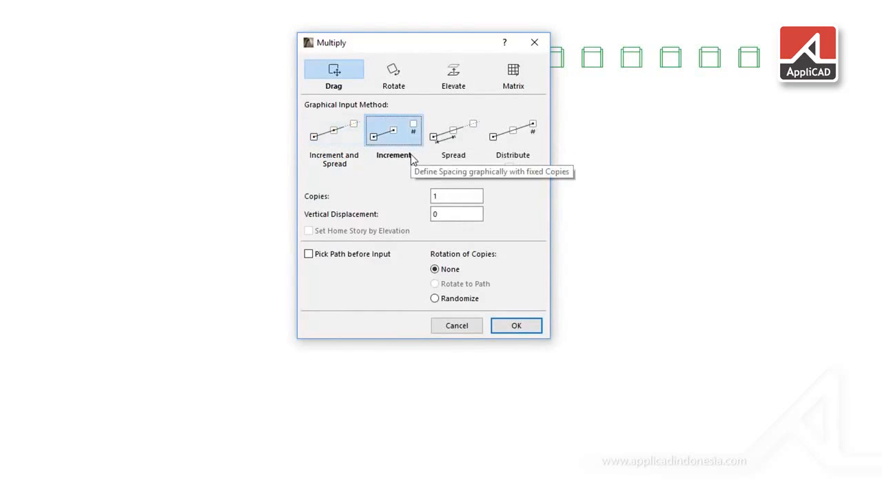
click(460, 141)
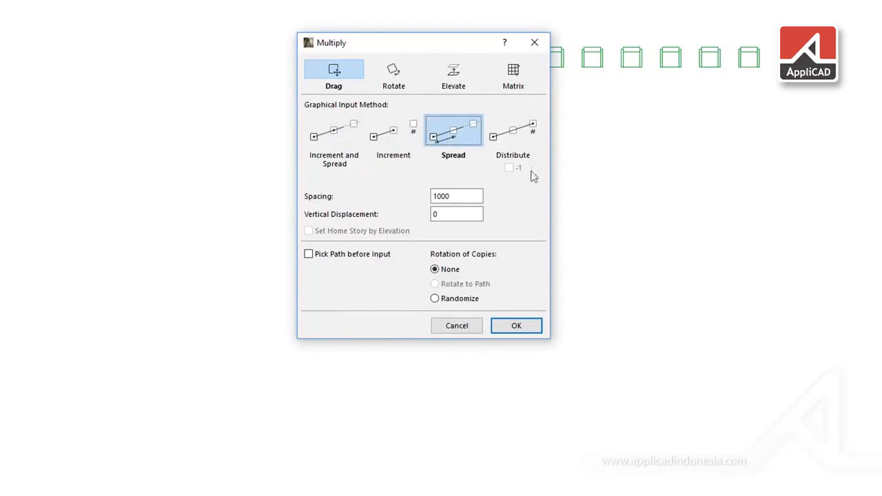
click(532, 139)
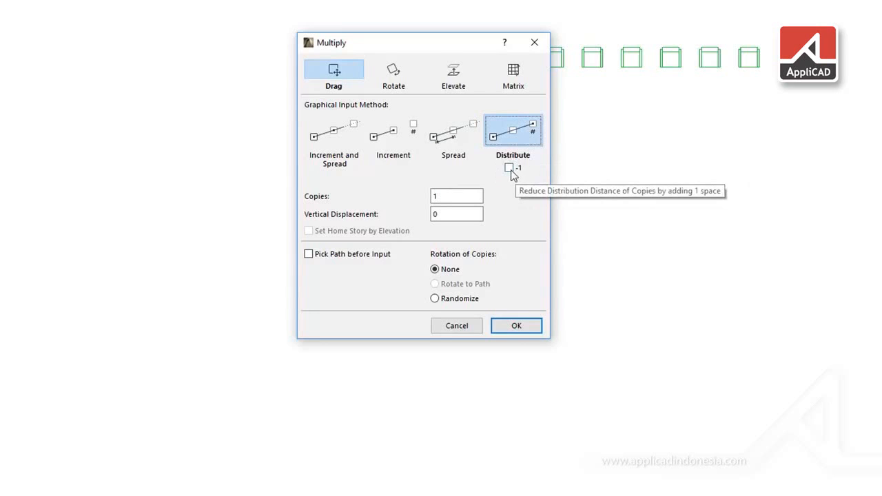
click(510, 171)
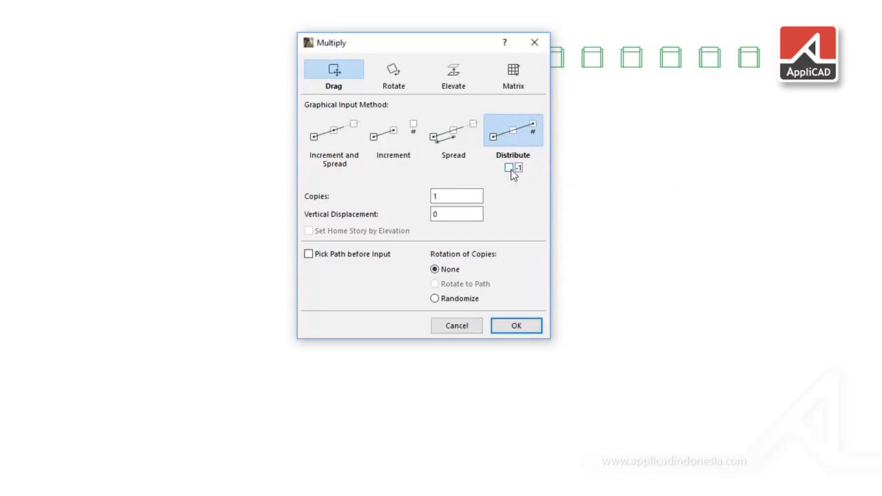
click(511, 171)
- Examine the Rotate to Path and Randomize options in Rotate mode and compare them with the Elevate and Matrix modes
click(405, 76)
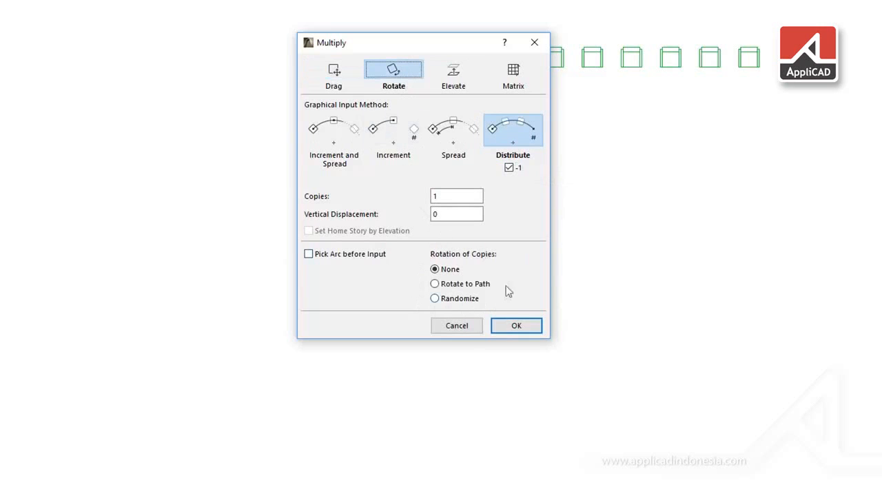
click(451, 287)
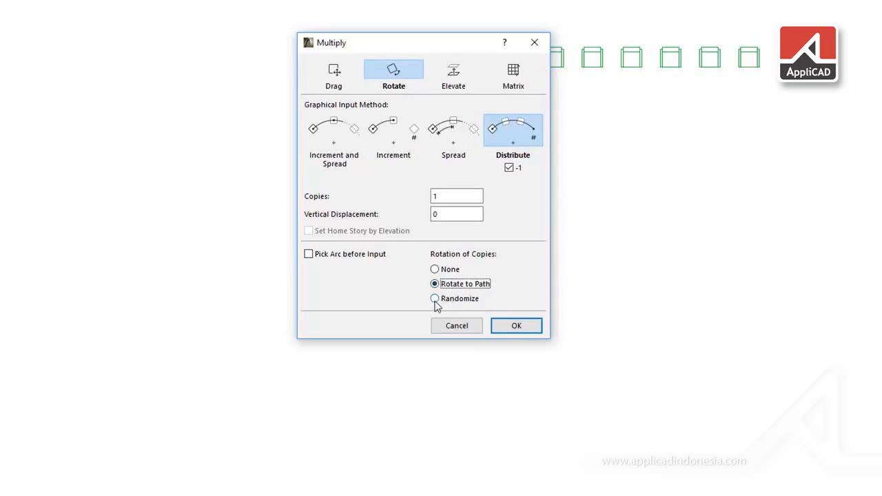
click(435, 302)
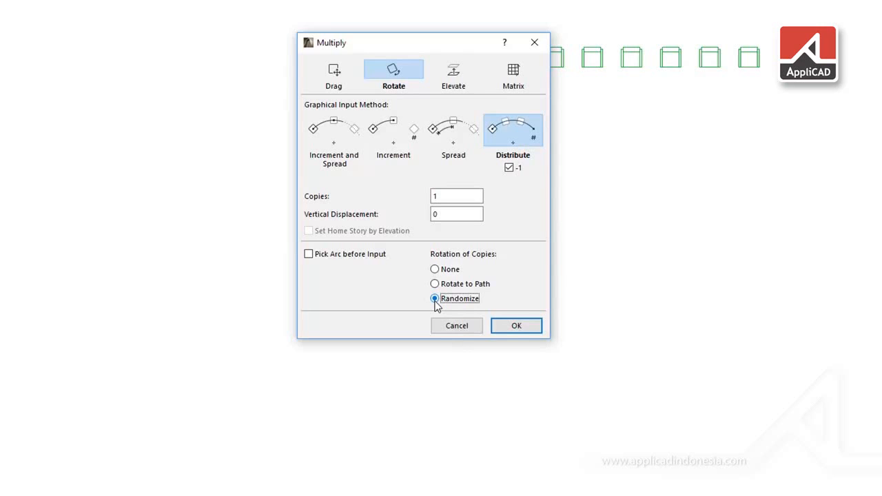
click(454, 77)
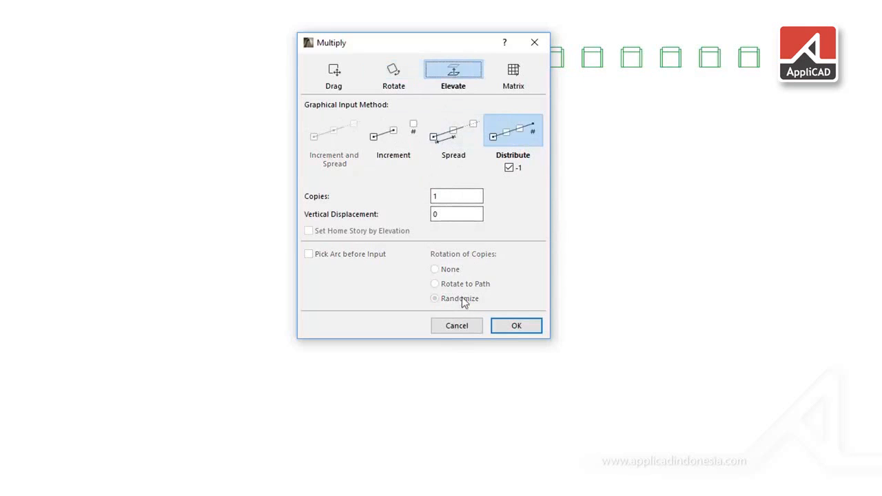
click(512, 77)
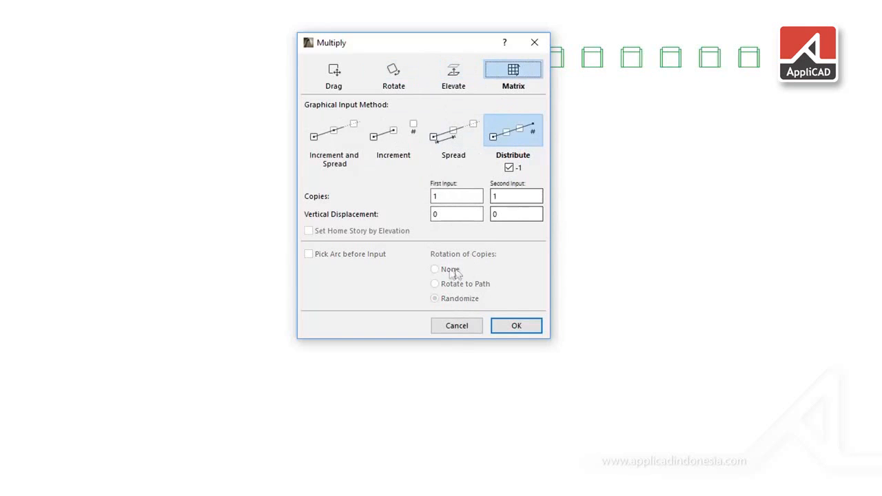
- Set up Multiply in Rotate mode with the Spread method, 30° spacing and randomized rotation of copies
click(394, 79)
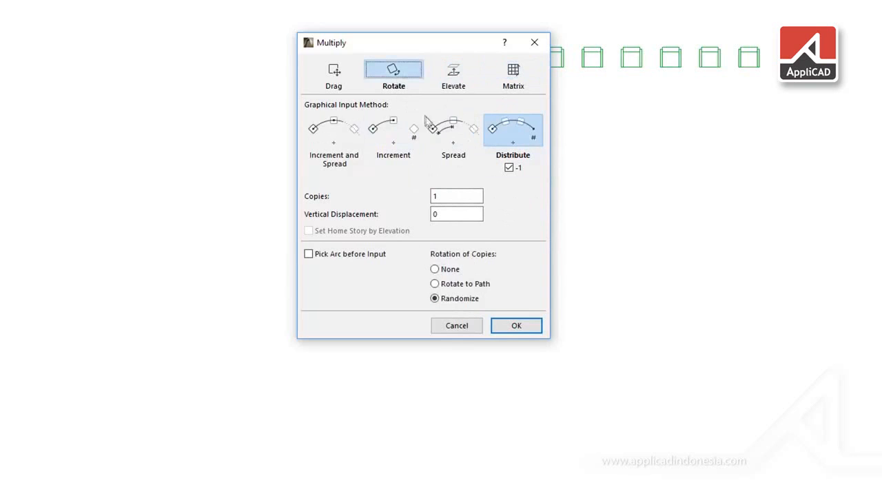
click(452, 131)
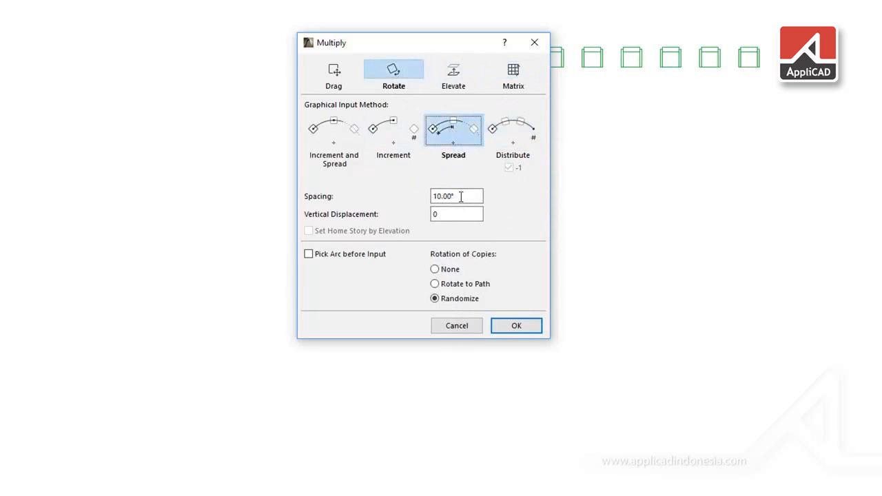
drag(461, 197, 424, 198)
text(30)
click(435, 300)
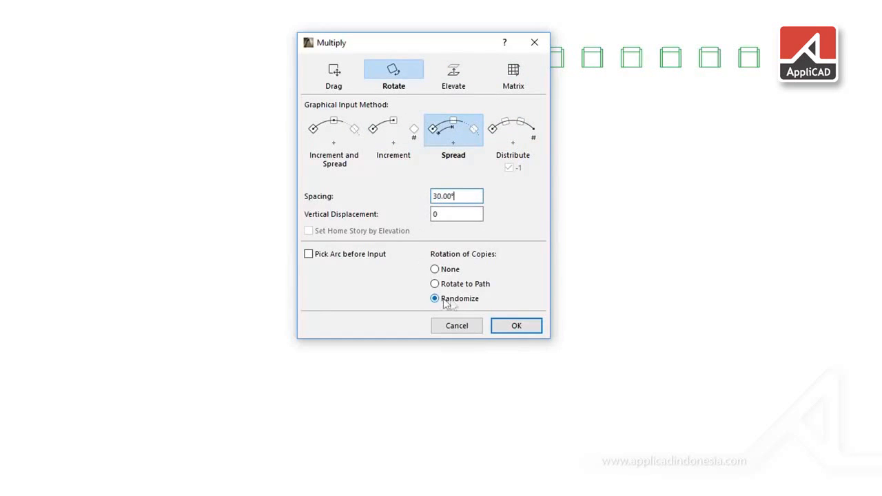
click(518, 326)
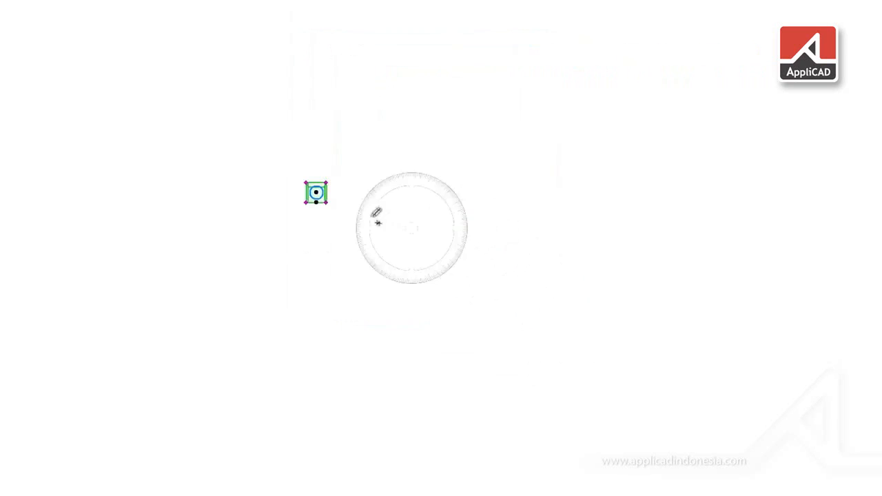
- Multiply the armchair clockwise around a centre directly below it, sweeping almost a full circle to add eleven copies
click(316, 192)
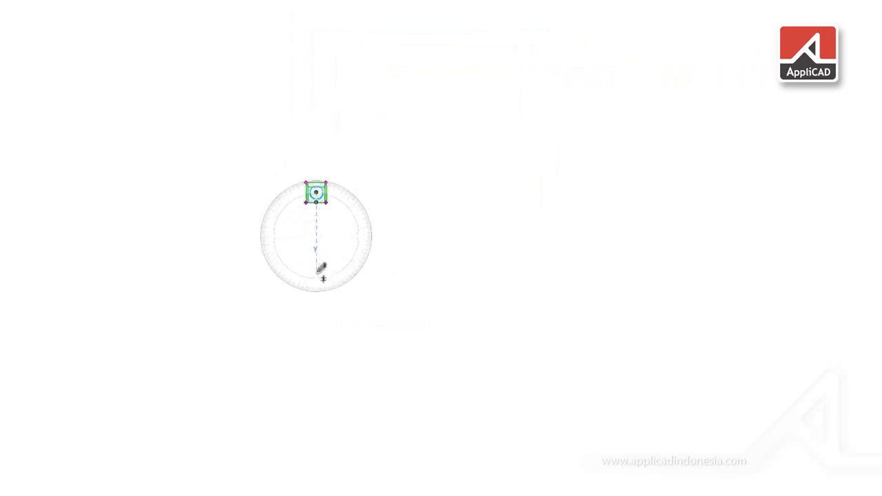
click(316, 308)
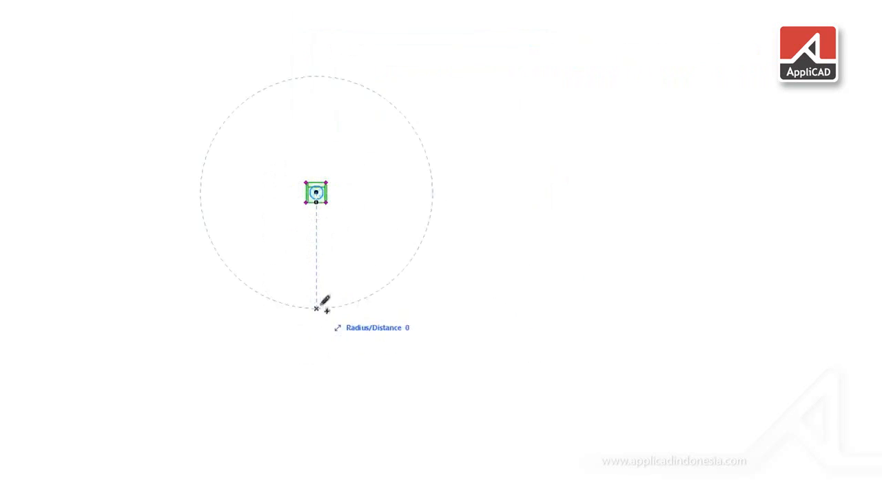
click(316, 192)
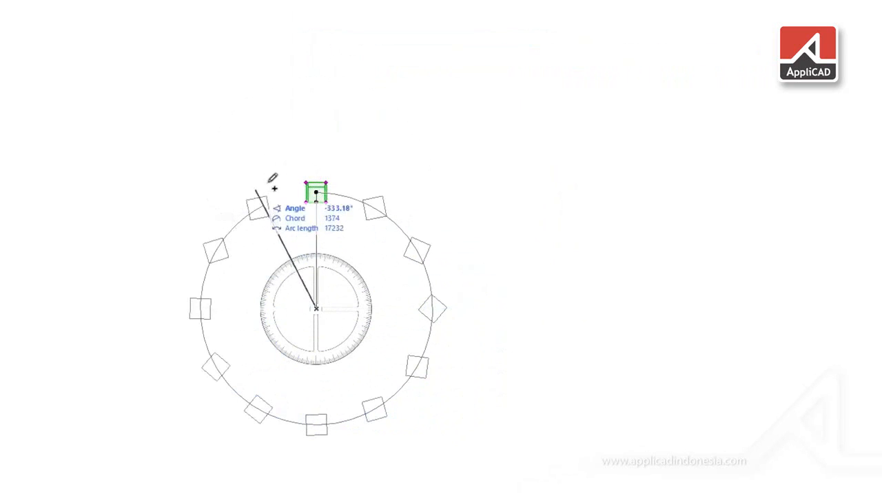
click(279, 185)
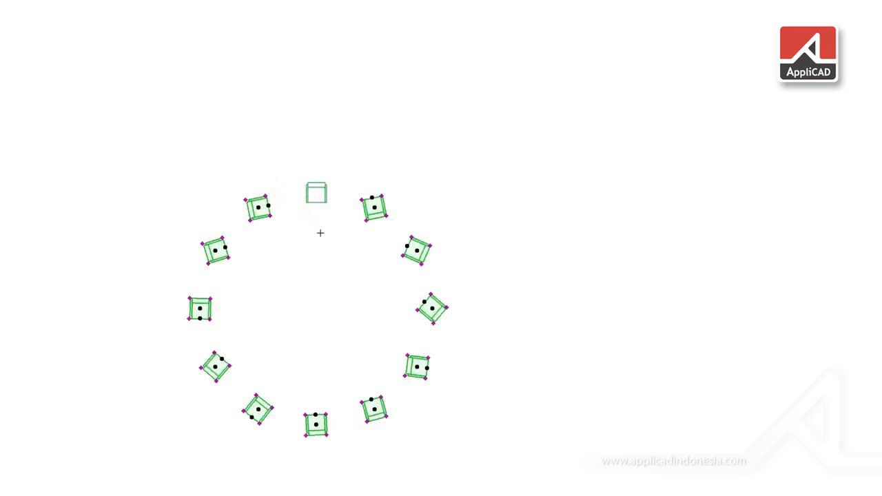
key(Escape)
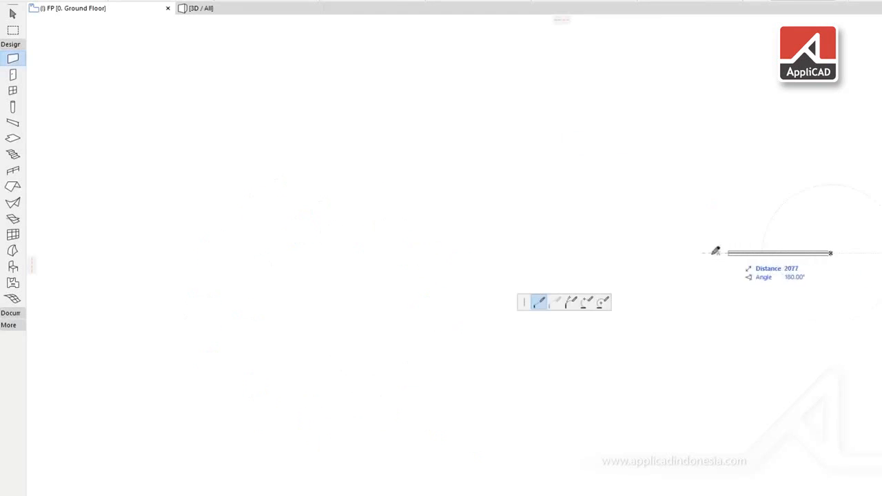
- Draw a chained wall with a horizontal straight segment, two tangent arcs forming an S-curve, and a final straight segment rising to the upper left
click(701, 253)
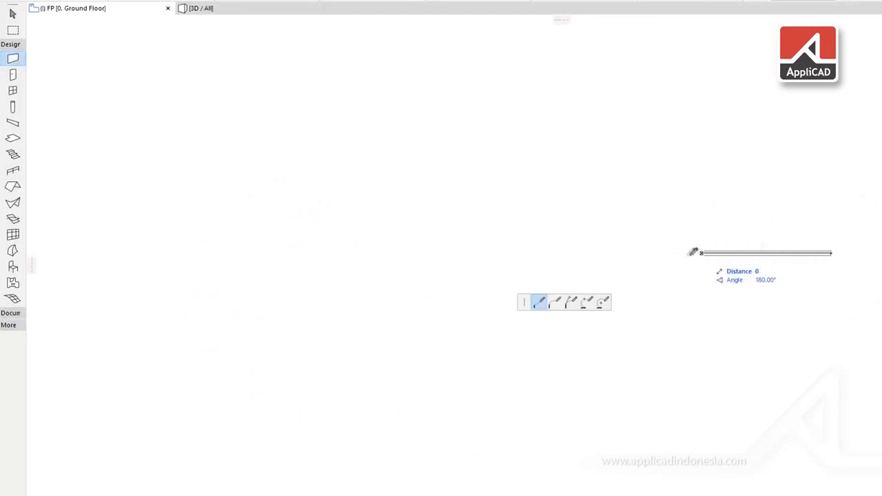
click(555, 302)
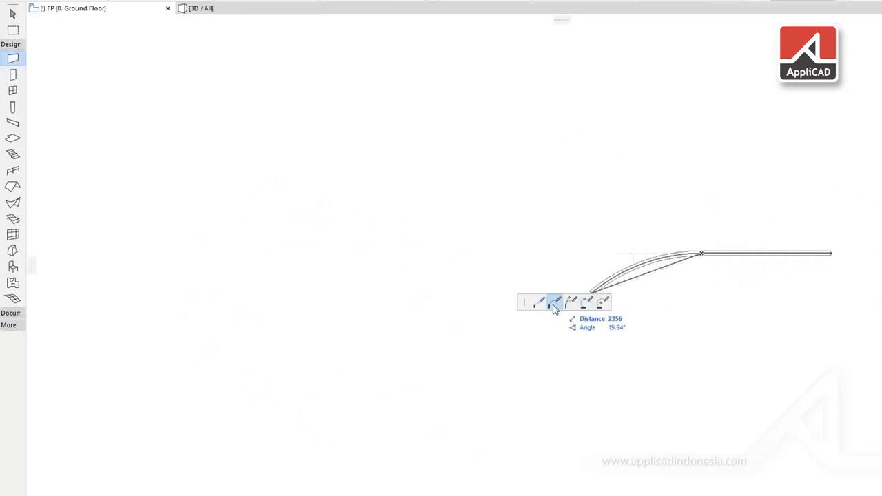
click(599, 327)
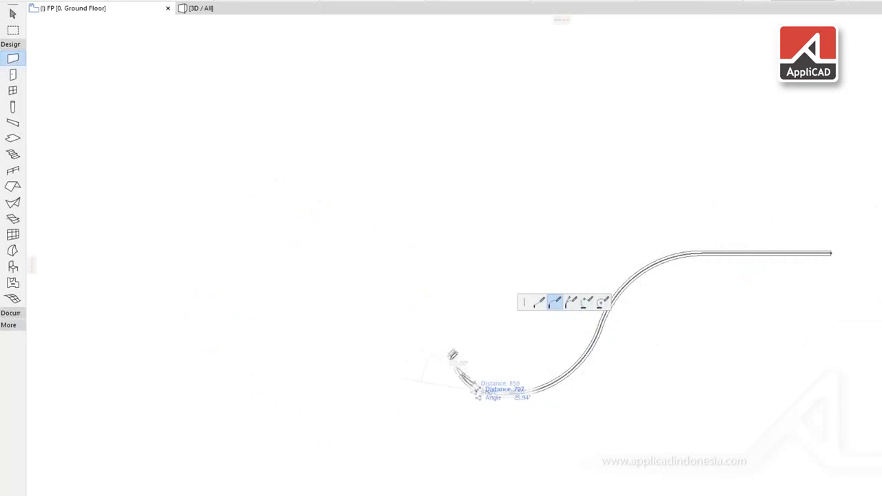
click(418, 334)
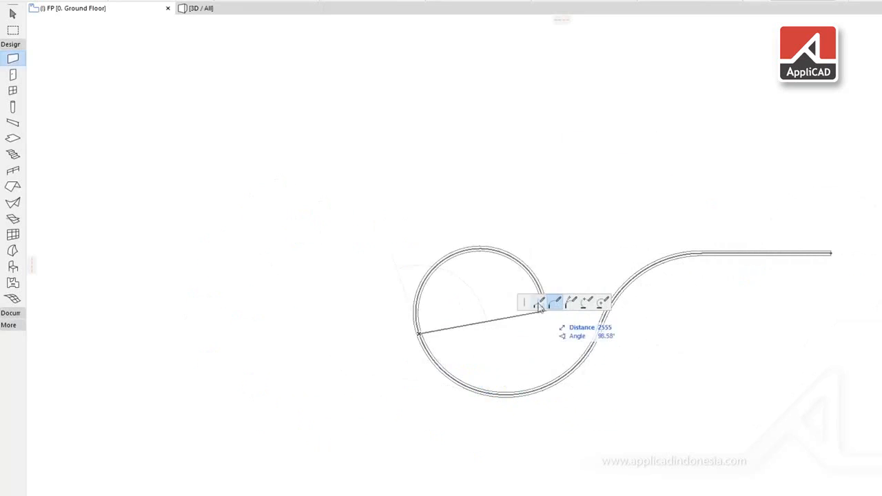
click(539, 302)
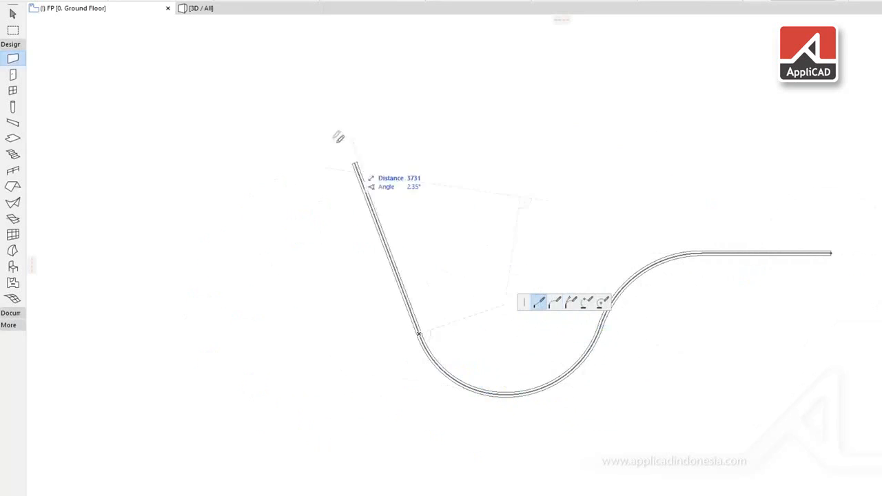
double_click(329, 67)
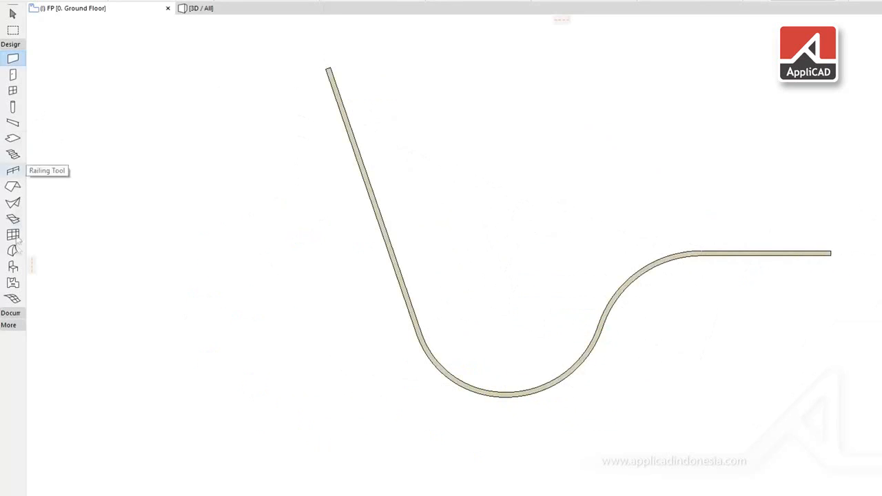
- Place an armchair just below the right end of the wall's horizontal segment
click(13, 267)
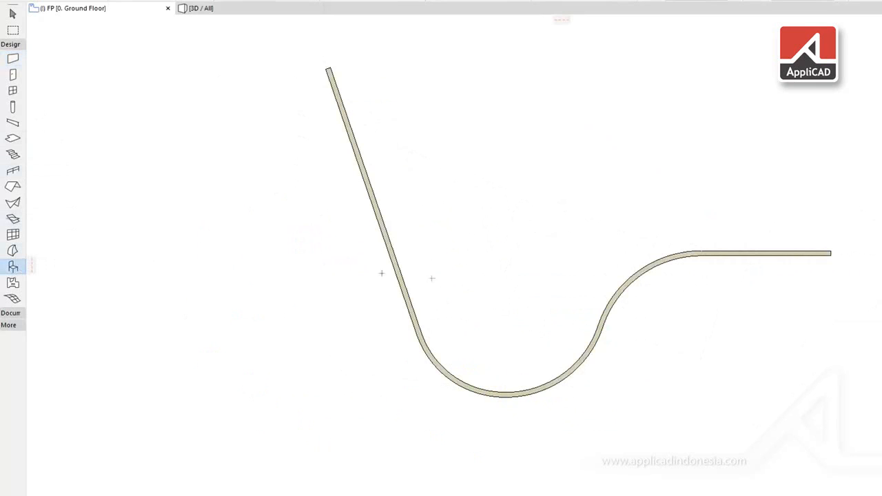
click(815, 283)
- Start multiplying the armchair in Drag mode with the Increment and Spread method and Pick Path before Input enabled
key(ctrl+u)
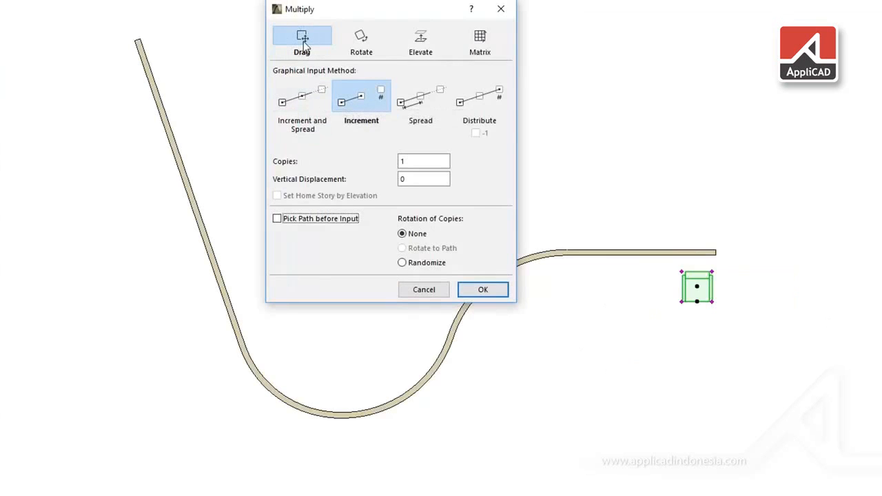
click(305, 97)
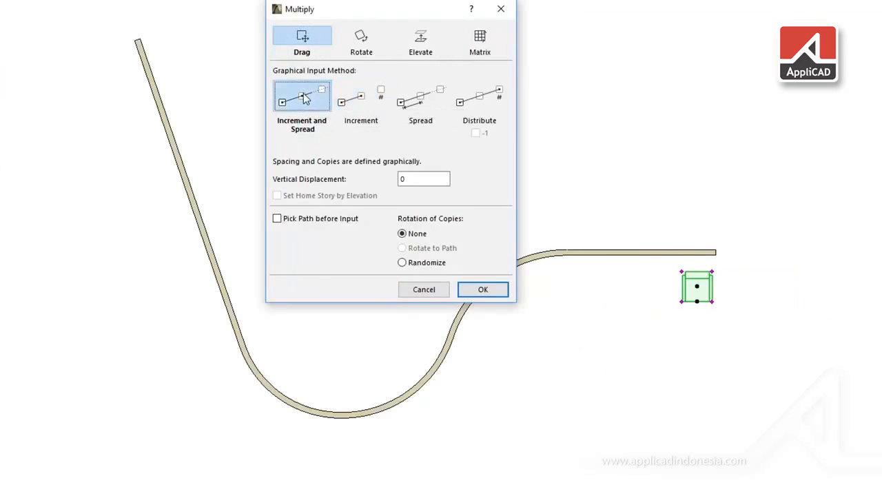
click(278, 219)
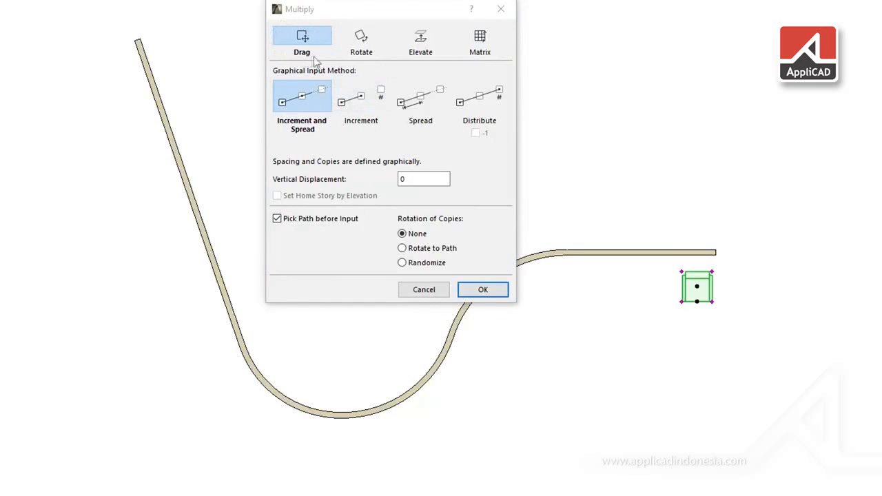
- Compare the availability of Pick Arc before Input in the Rotate, Elevate and Matrix multiply modes
click(370, 41)
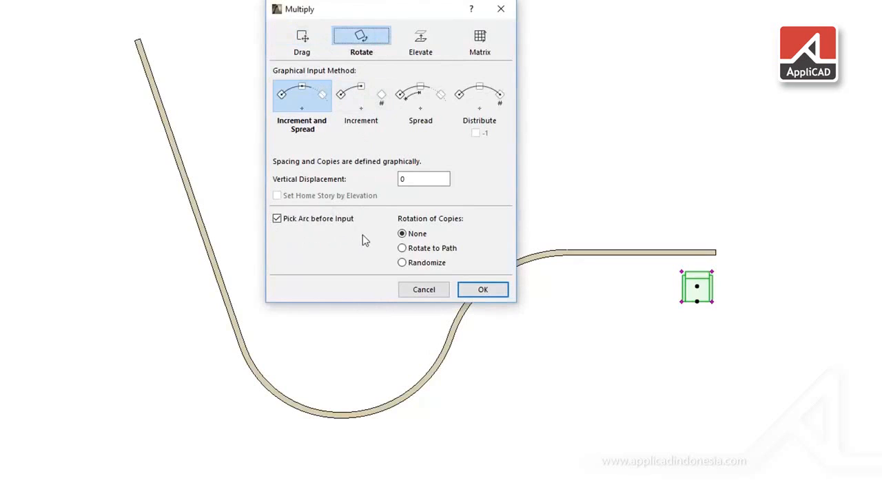
click(425, 47)
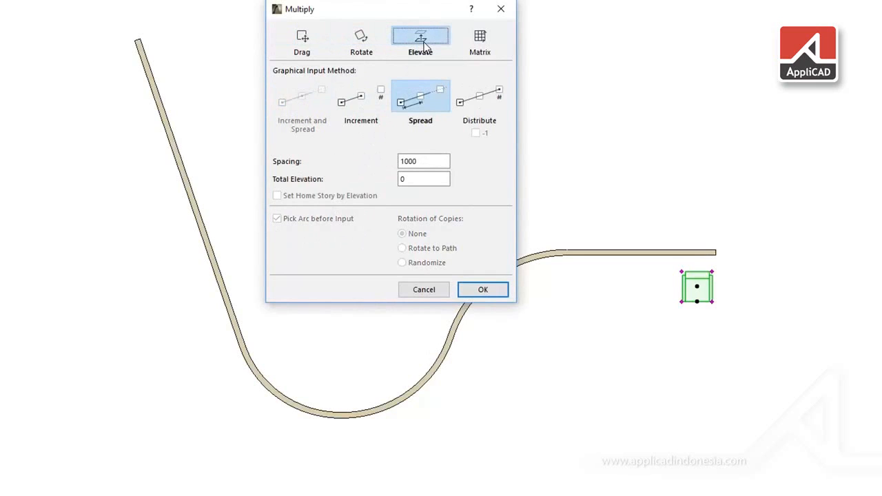
click(481, 40)
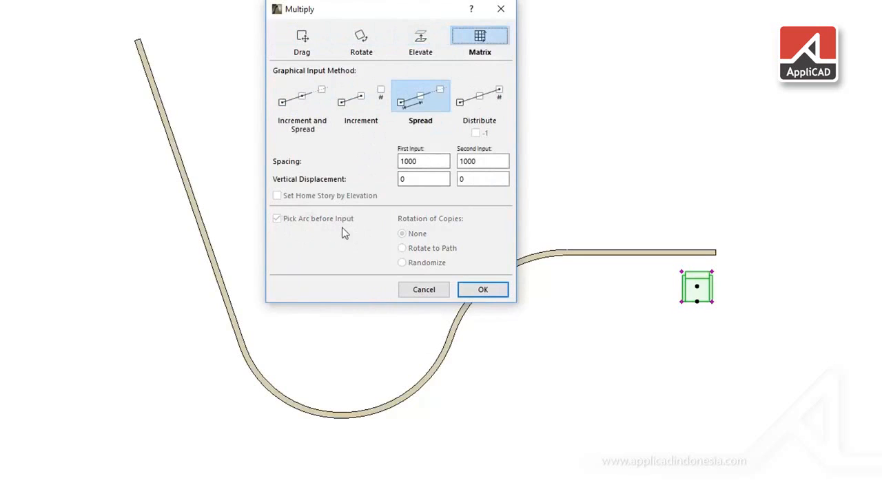
- Set Multiply to Drag mode with Increment and Spread, rotate the copies to the path, and accept the settings
click(303, 42)
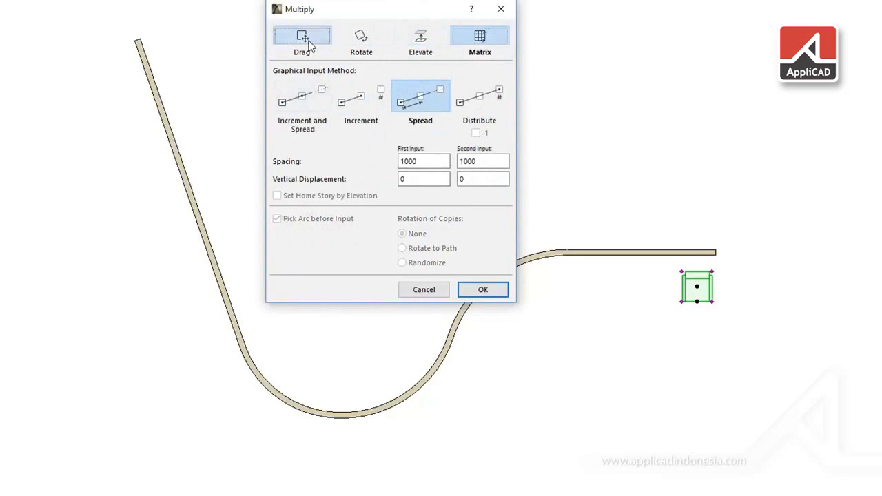
click(307, 98)
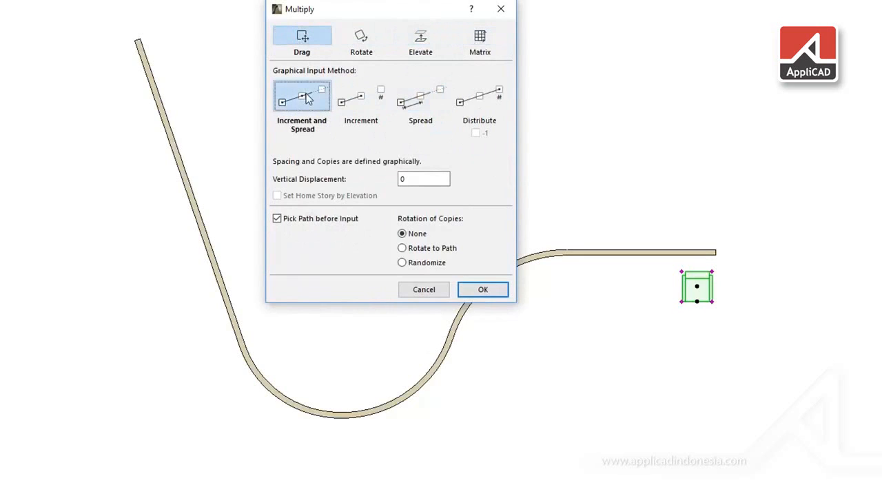
click(402, 248)
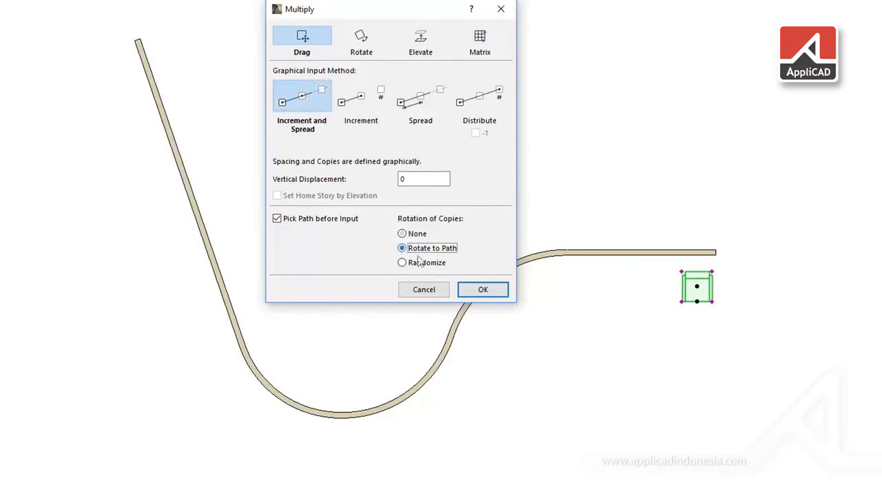
click(487, 289)
- Pick the wall as the multiplication path and place the first copy about 738 from the armchair's centre along it
scroll(635, 277, up, 3)
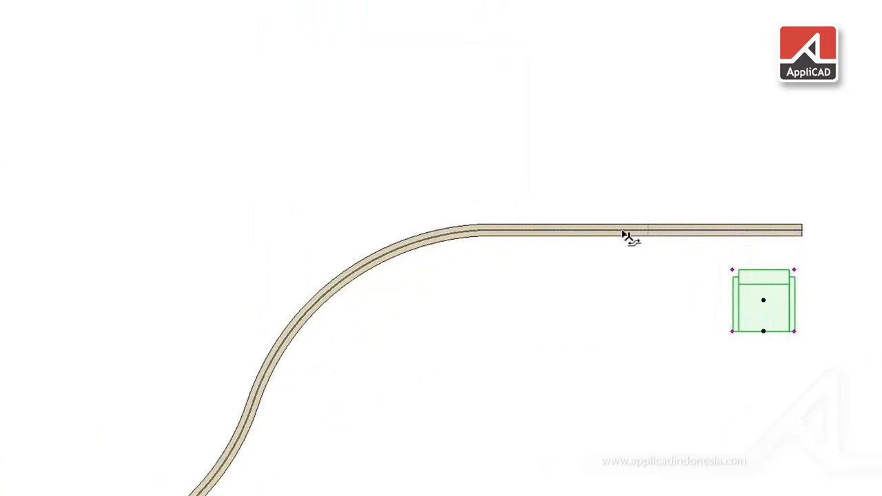
click(624, 240)
click(763, 302)
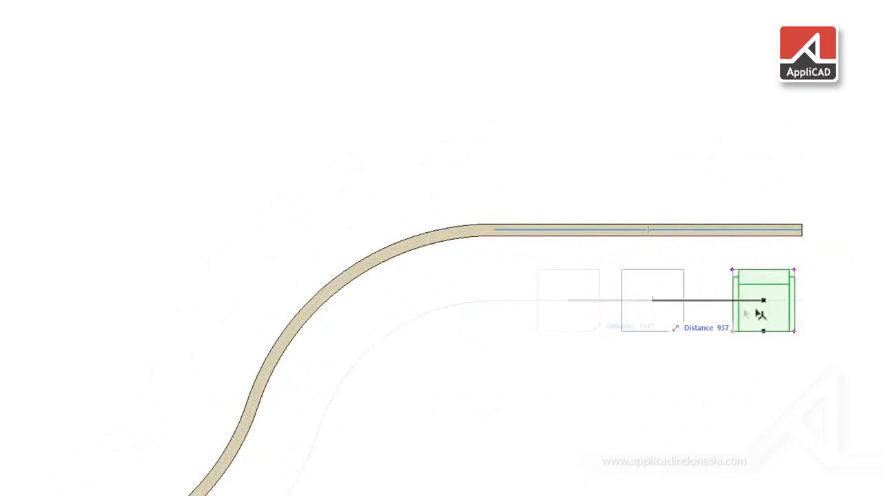
click(676, 308)
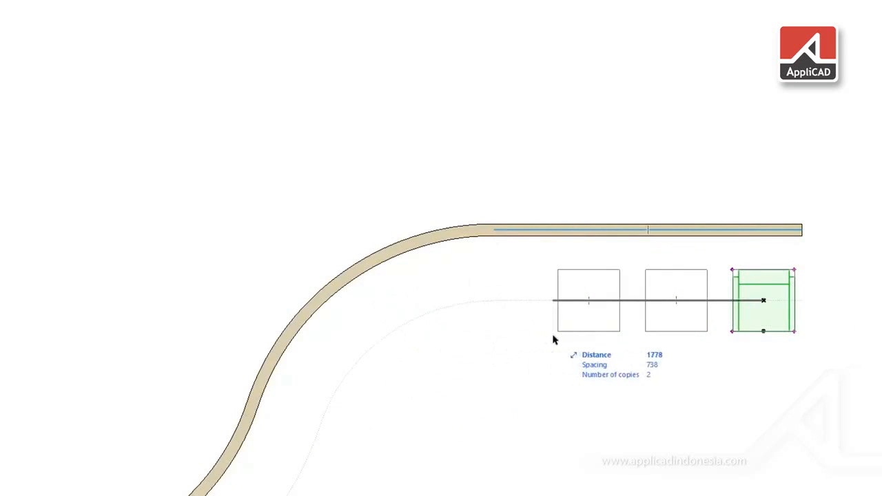
- Set the spacing of the armchair copies along the path to 1000
key(Tab)
key(Tab)
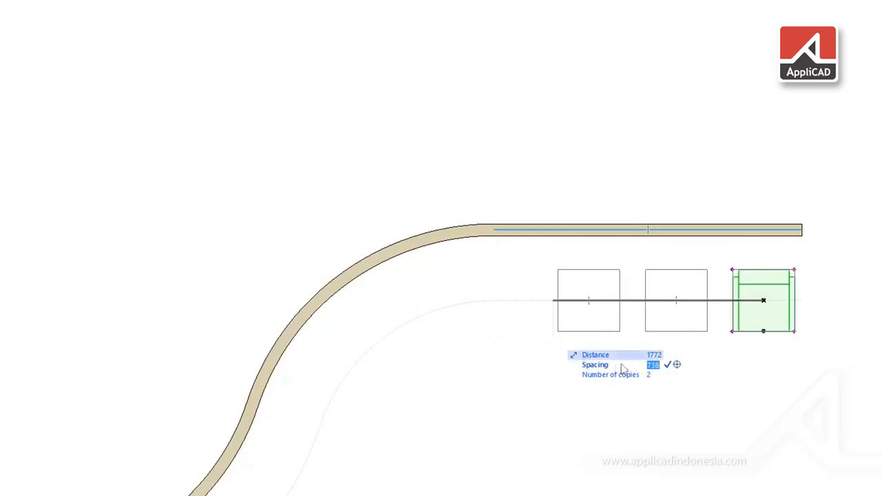
text(1)
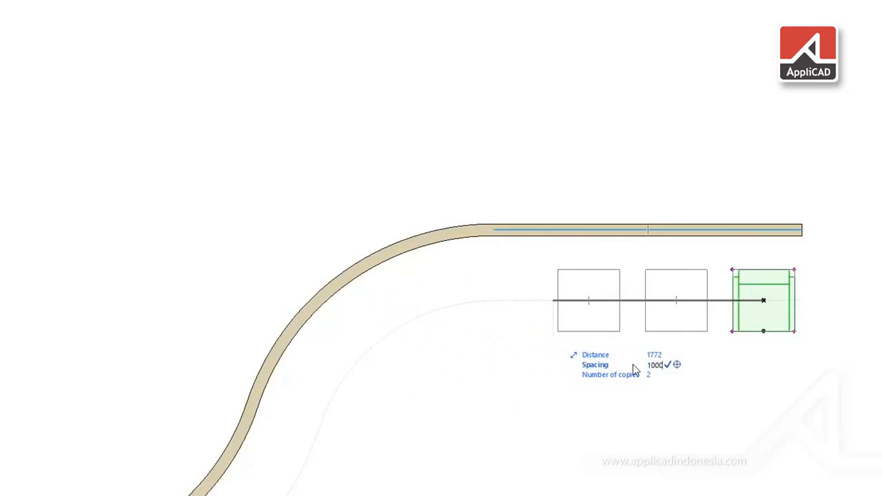
text(000)
key(Tab)
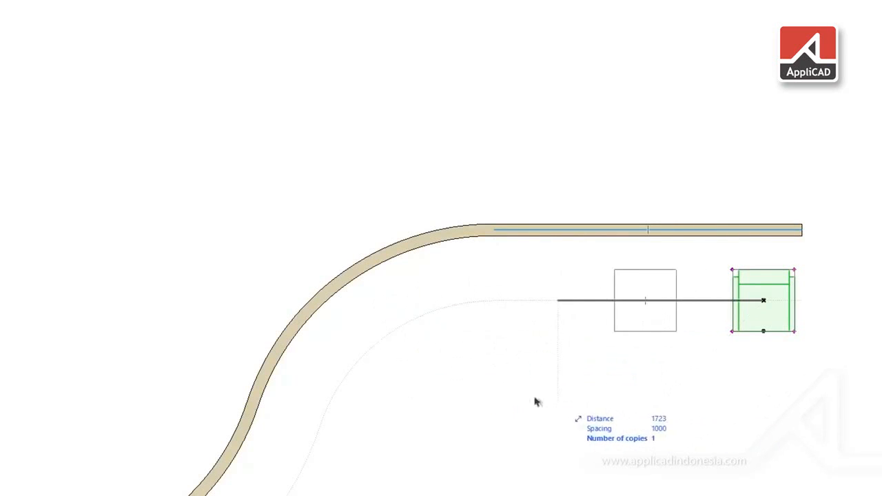
- Extend the multiplication along the whole wall path to its upper-left end, placing 16 armchair copies, and deselect them
key(Escape)
scroll(444, 406, down, 5)
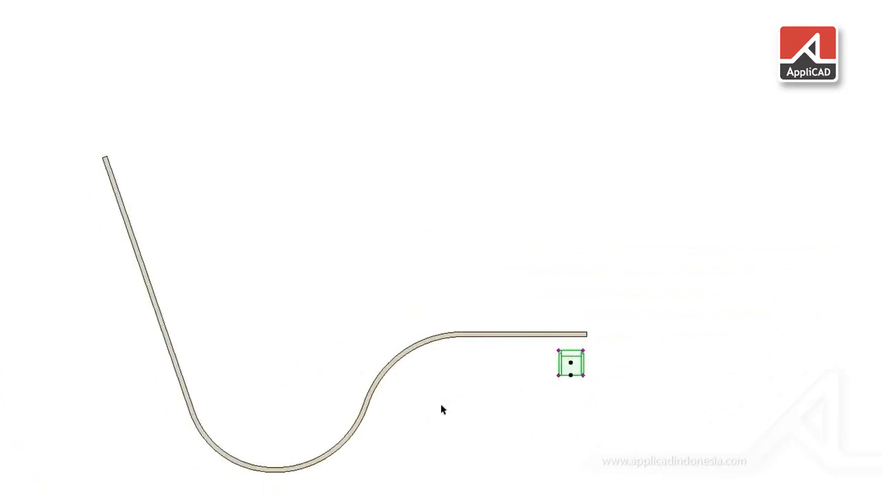
middle_drag(473, 387, 557, 323)
scroll(557, 327, up, 1)
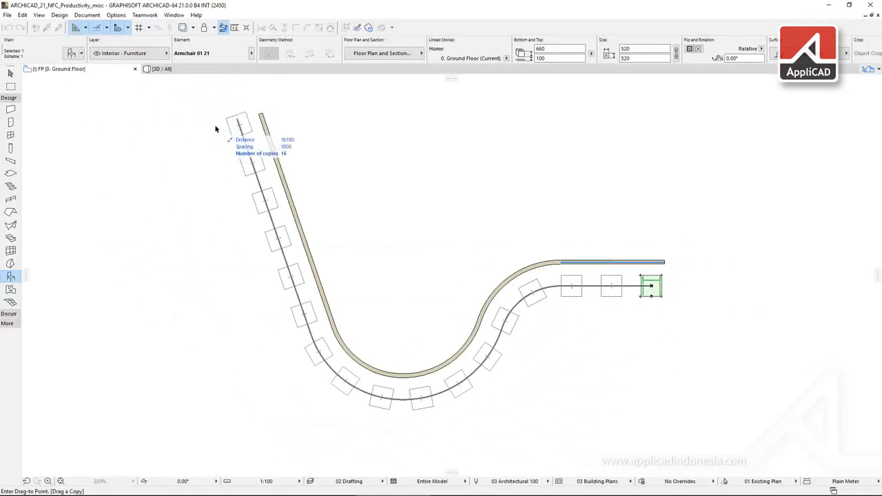
click(215, 128)
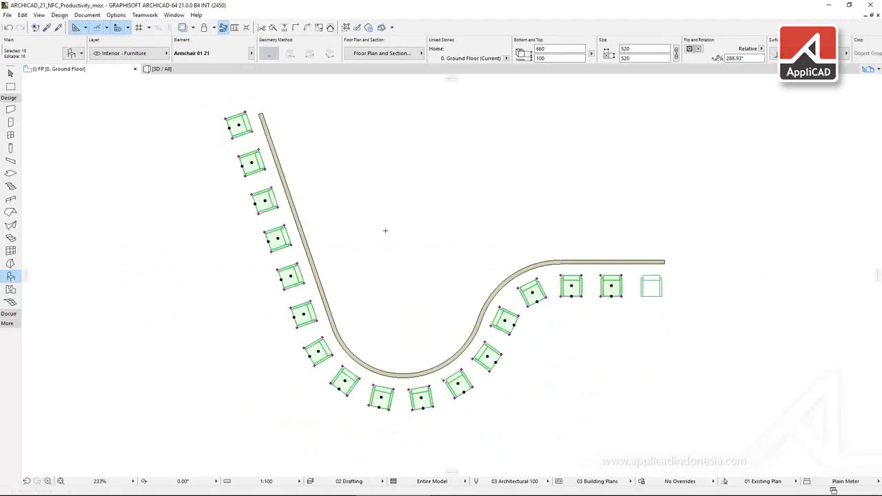
key(Escape)
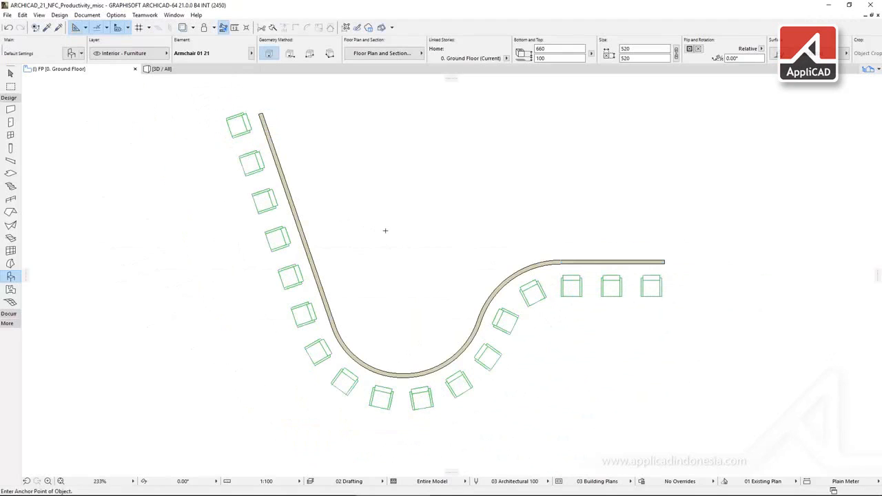